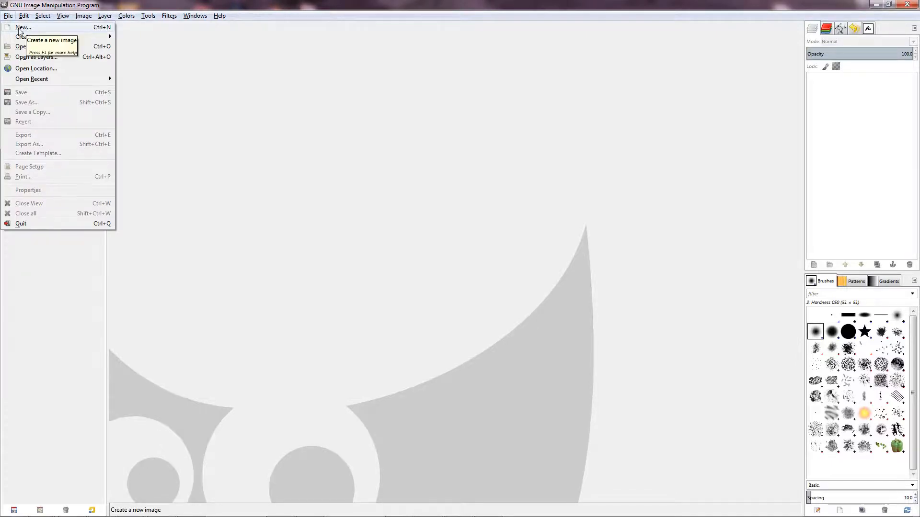
Create a new 800 × 400 px RGB image at 72 ppi, filled with transparency.
{"action": "left_click", "coordinate": [19, 28]}
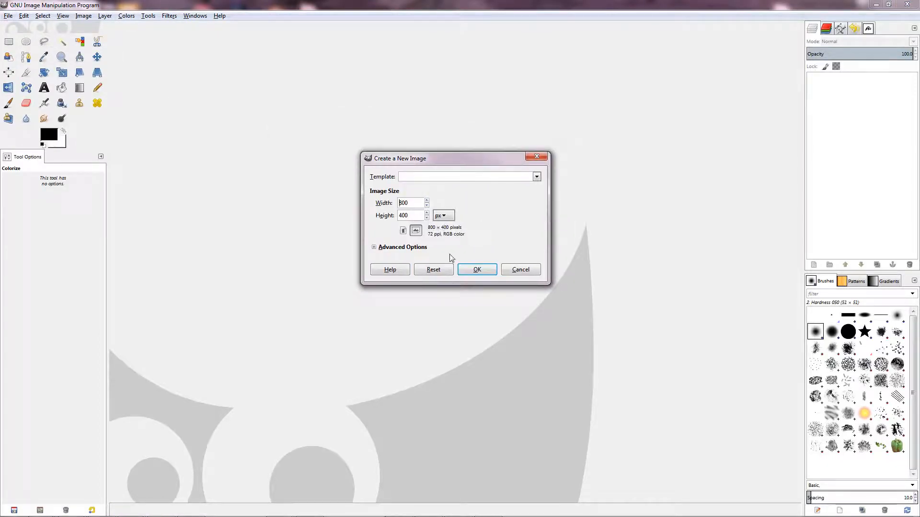
{"action": "left_click", "coordinate": [374, 247]}
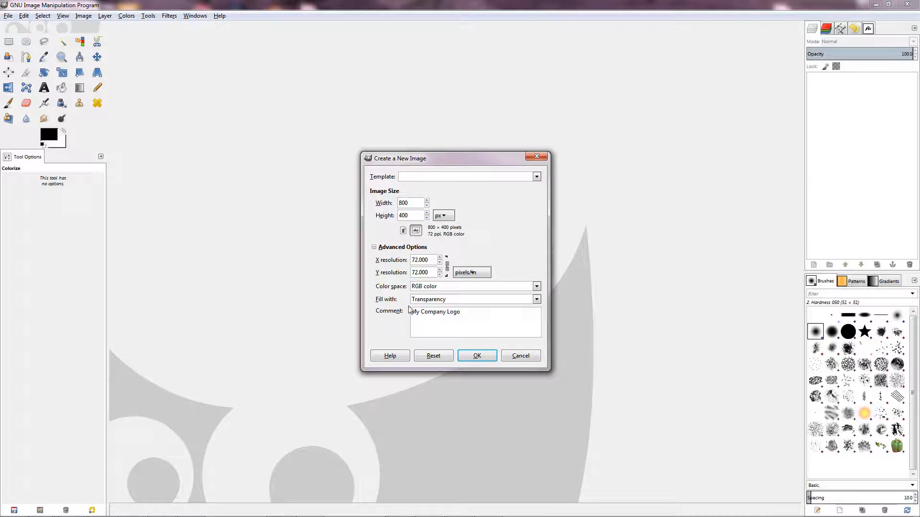
{"action": "left_click", "coordinate": [485, 358]}
{"action": "left_click_drag", "start_coordinate": [453, 160], "coordinate": [432, 116]}
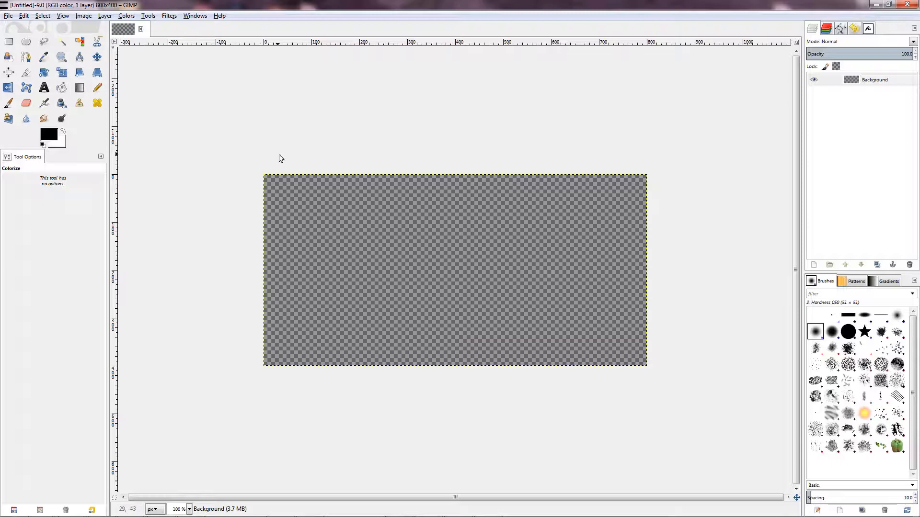
Add the black text "MyLogo" in the Wild Ride font at 200 px near the canvas centre, followed by a line break.
{"action": "left_click", "coordinate": [44, 88]}
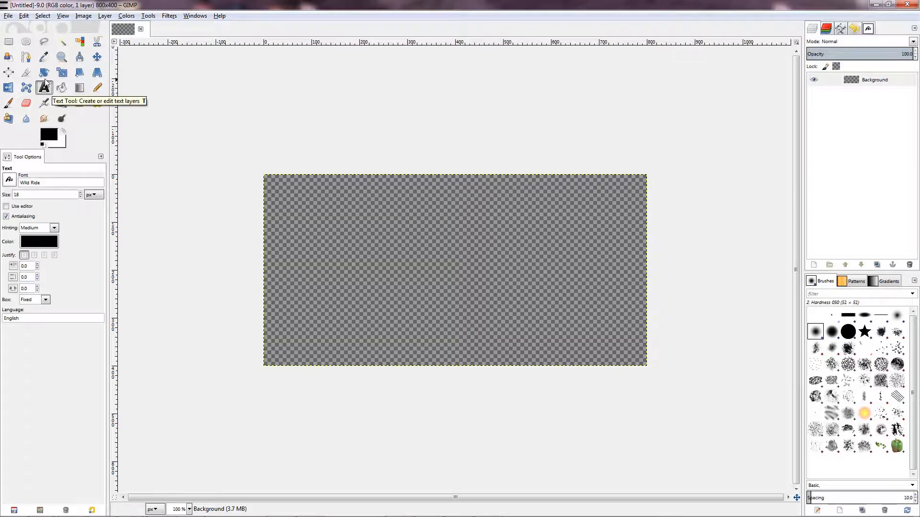
{"action": "double_click", "coordinate": [25, 195]}
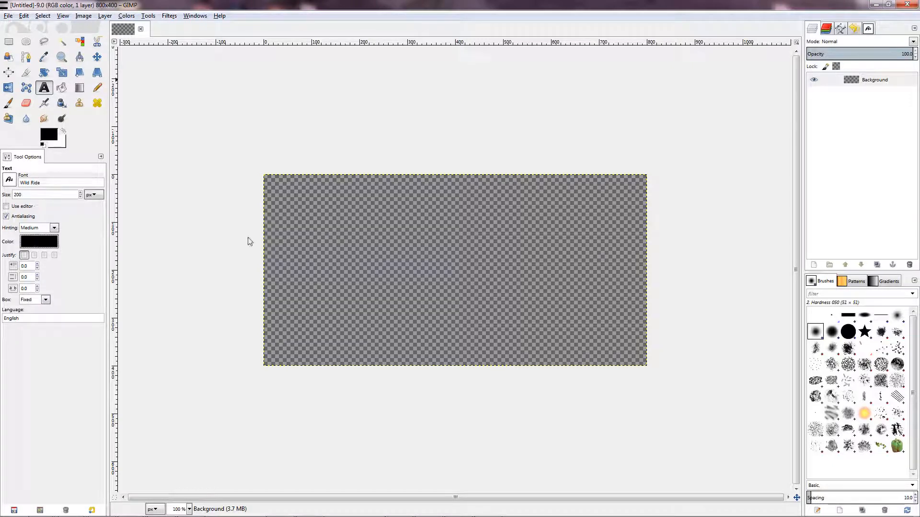
{"action": "left_click", "coordinate": [336, 233]}
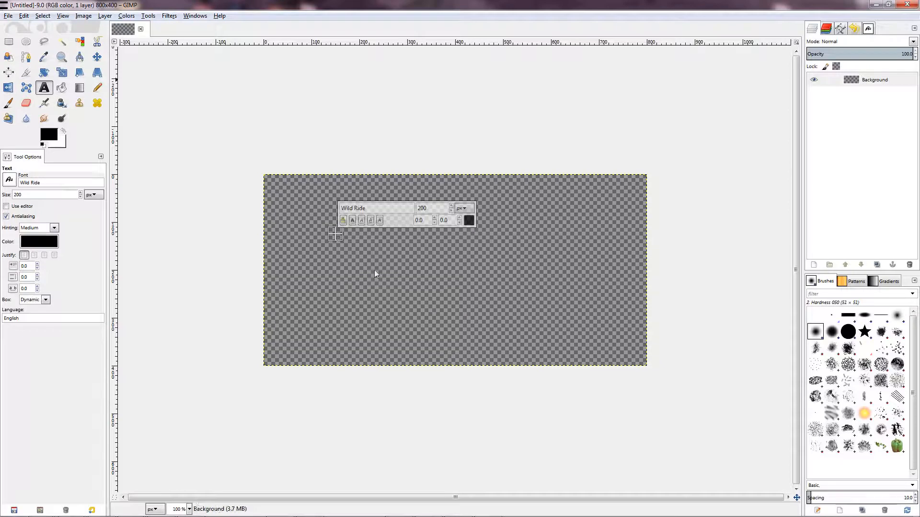
{"action": "type", "text": "MyLogo"}
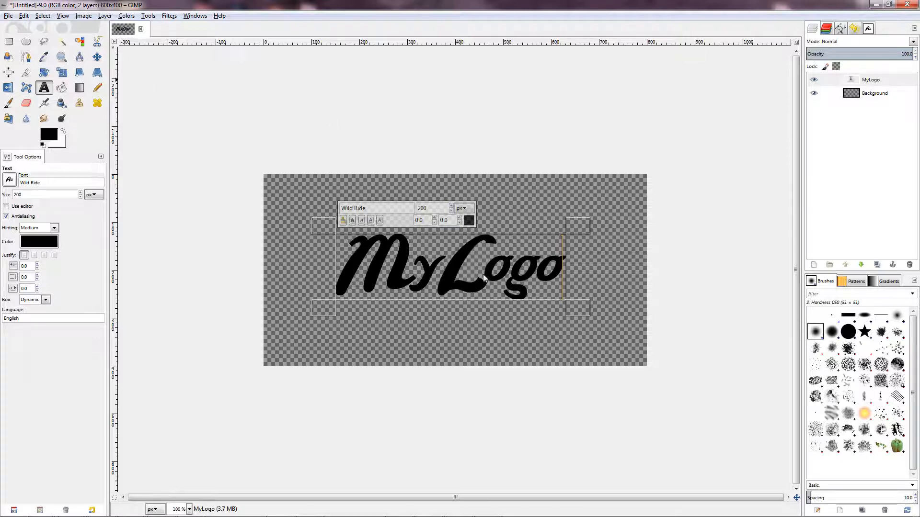
{"action": "key", "text": "Return"}
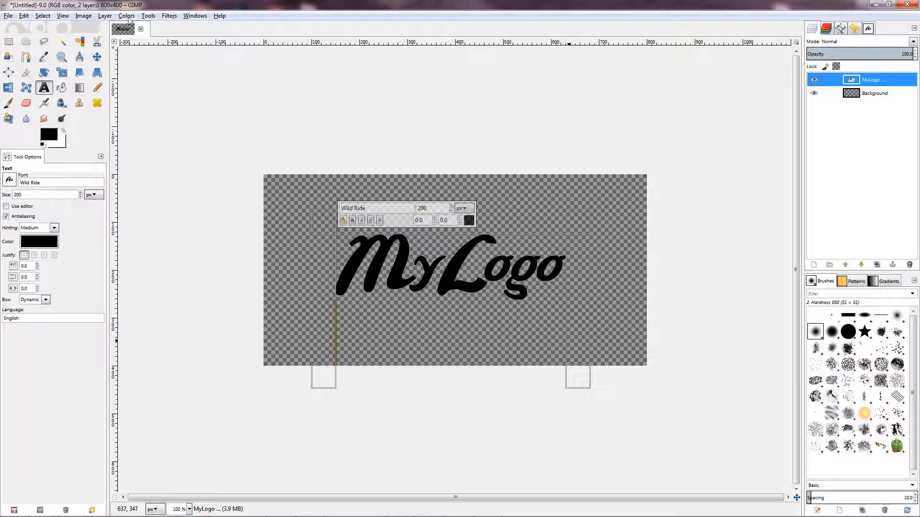
Expand the MyLogo text layer to the full image size.
{"action": "left_click", "coordinate": [82, 18]}
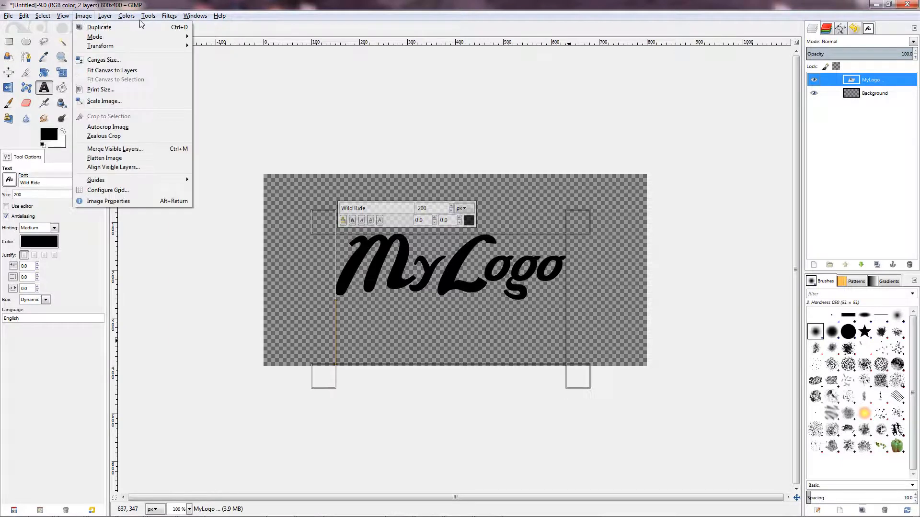
{"action": "key", "text": "Escape"}
{"action": "left_click", "coordinate": [107, 18]}
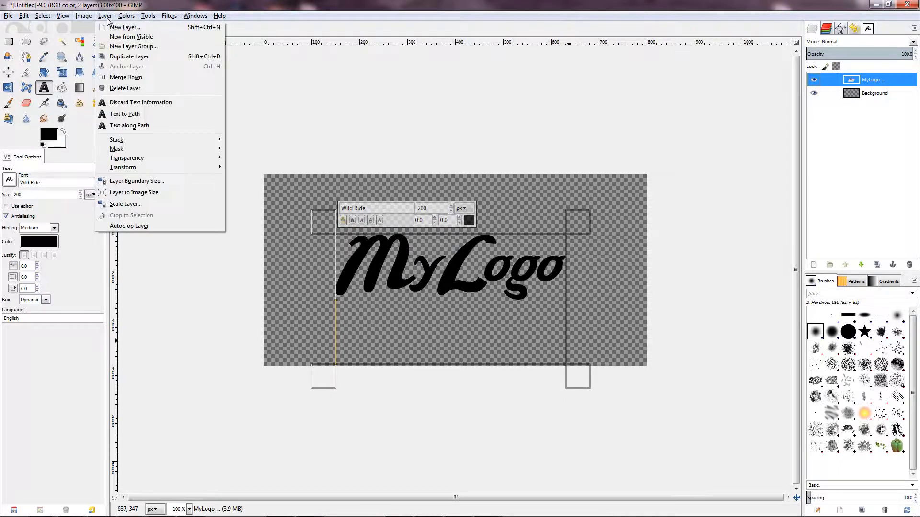
{"action": "left_click", "coordinate": [133, 192]}
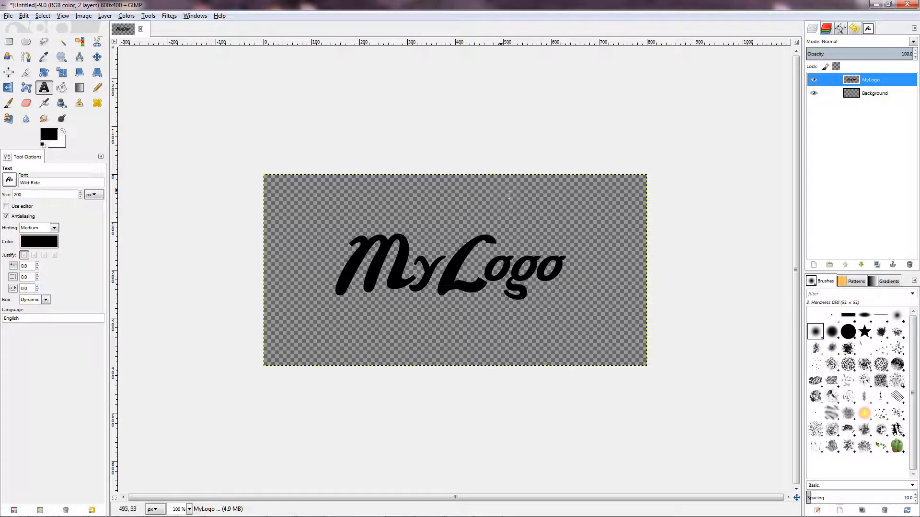
Crop the image around the logo text to about 565 × 197 px.
{"action": "left_click", "coordinate": [26, 72]}
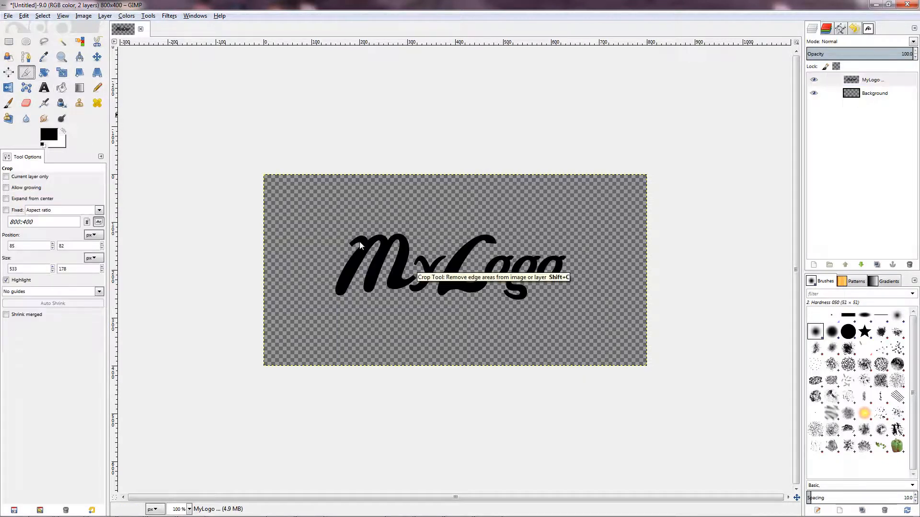
{"action": "mouse_move", "coordinate": [312, 217]}
{"action": "left_mouse_down"}
{"action": "mouse_move", "coordinate": [565, 321]}
{"action": "mouse_move", "coordinate": [587, 315]}
{"action": "left_mouse_up"}
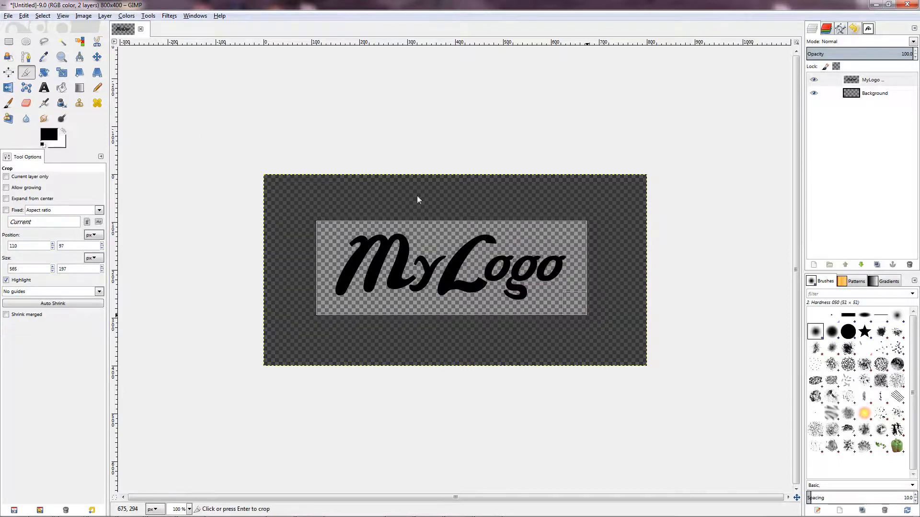
{"action": "left_click", "coordinate": [448, 229]}
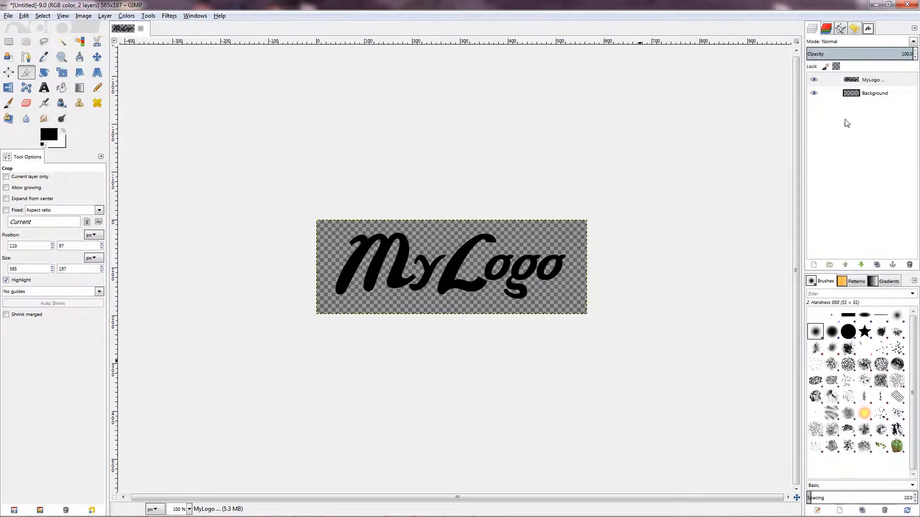
Duplicate the MyLogo text layer and colorize the copy with hue 180, saturation 50 and lightness 48.
{"action": "right_click", "coordinate": [877, 85]}
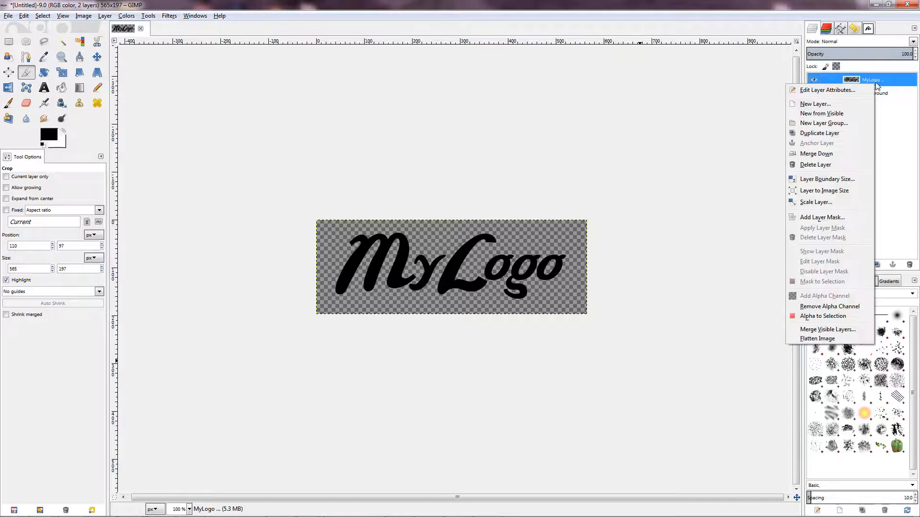
{"action": "left_click", "coordinate": [822, 133]}
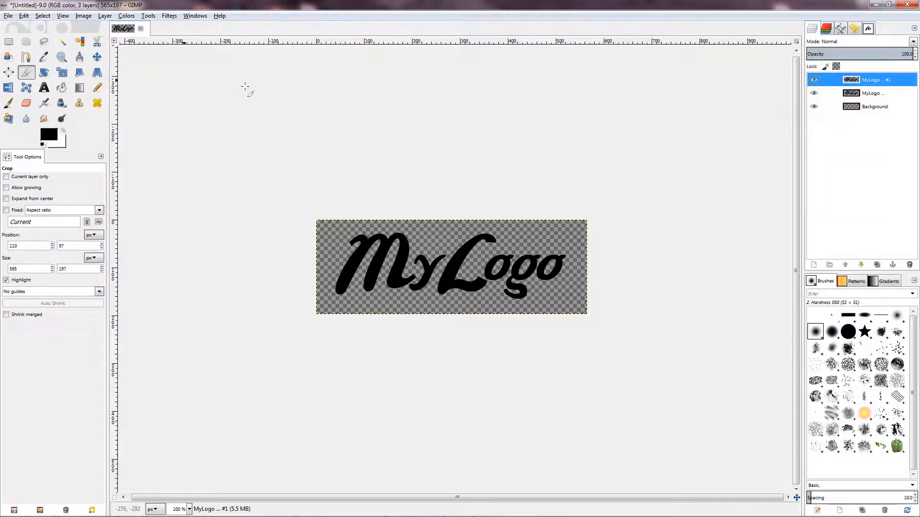
{"action": "left_click", "coordinate": [126, 16]}
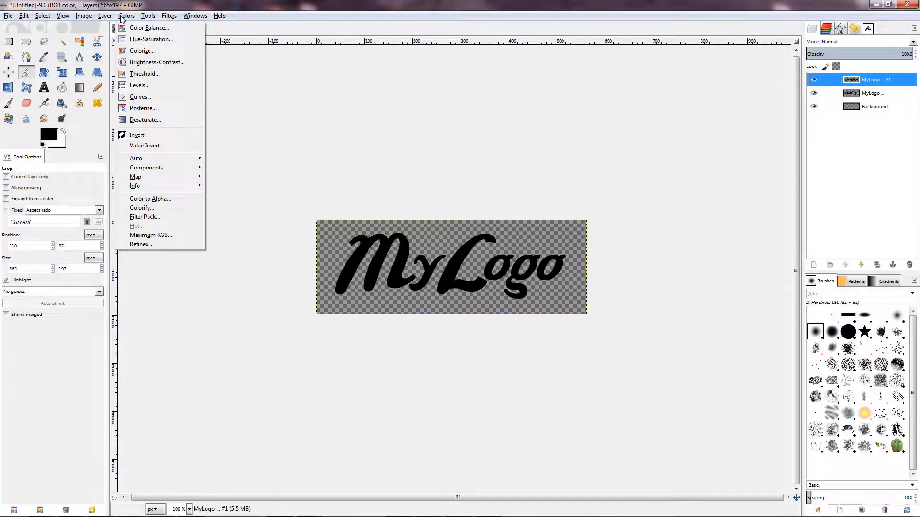
{"action": "left_click", "coordinate": [142, 50]}
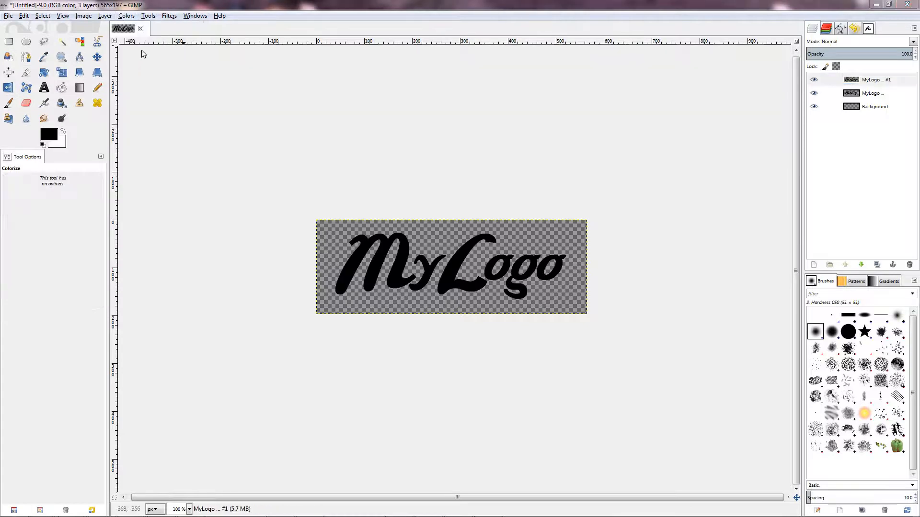
{"action": "left_click_drag", "start_coordinate": [538, 168], "coordinate": [564, 134]}
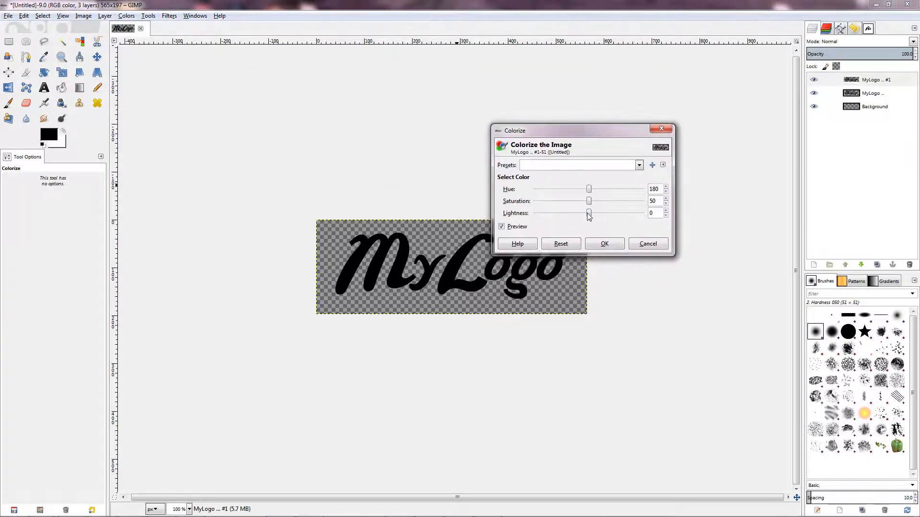
{"action": "left_click_drag", "start_coordinate": [589, 213], "coordinate": [615, 218]}
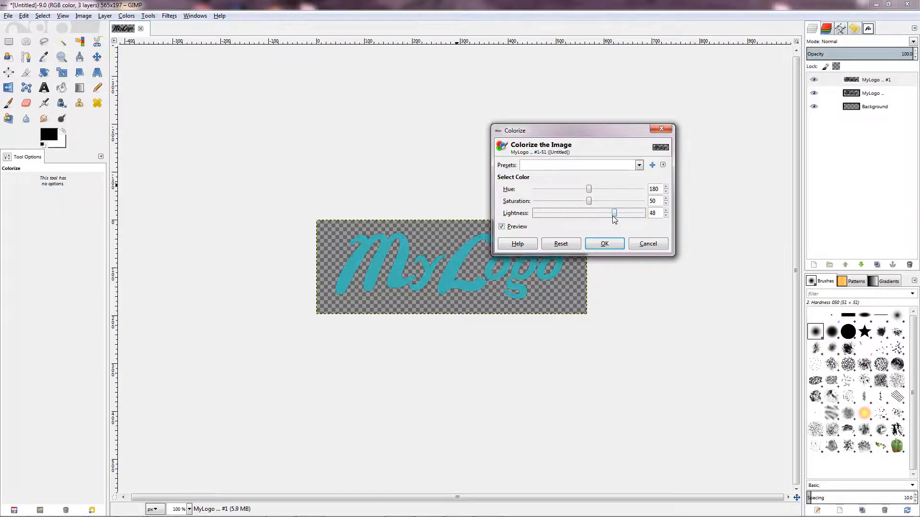
{"action": "left_click", "coordinate": [617, 246]}
{"action": "left_click_drag", "start_coordinate": [587, 127], "coordinate": [490, 86]}
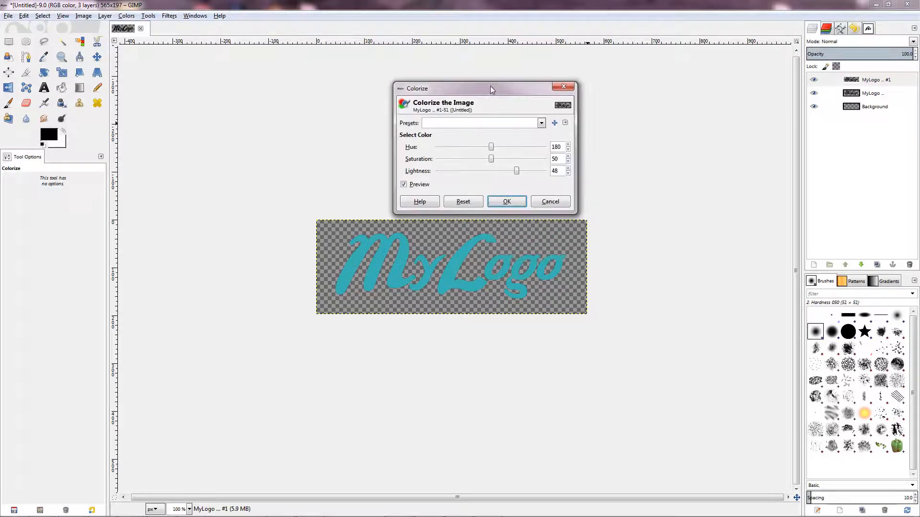
{"action": "left_click", "coordinate": [514, 203]}
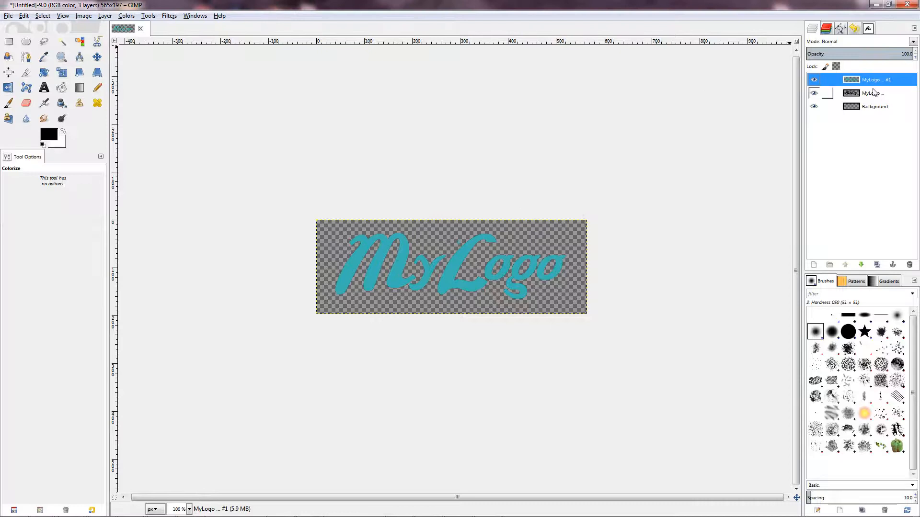
Duplicate the teal logo layer and colorize the new copy with hue 154, saturation 50 and lightness 32.
{"action": "right_click", "coordinate": [852, 81]}
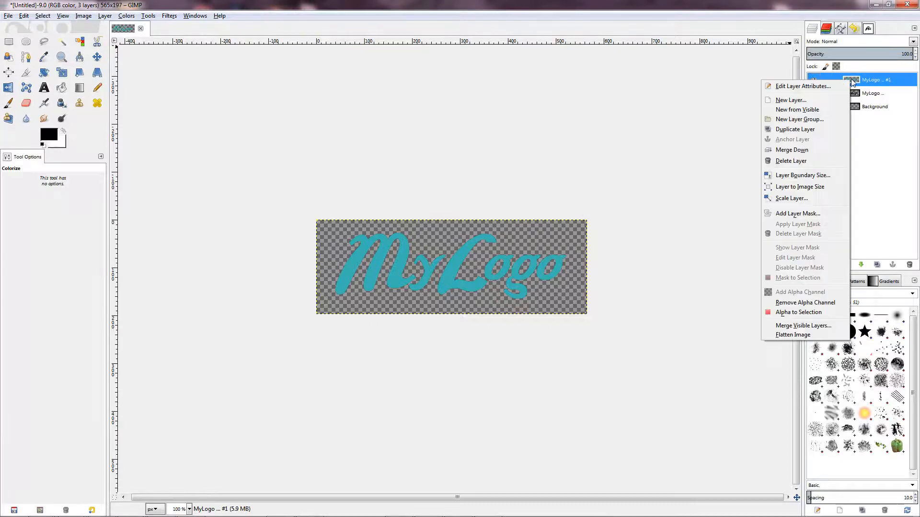
{"action": "left_click", "coordinate": [803, 128]}
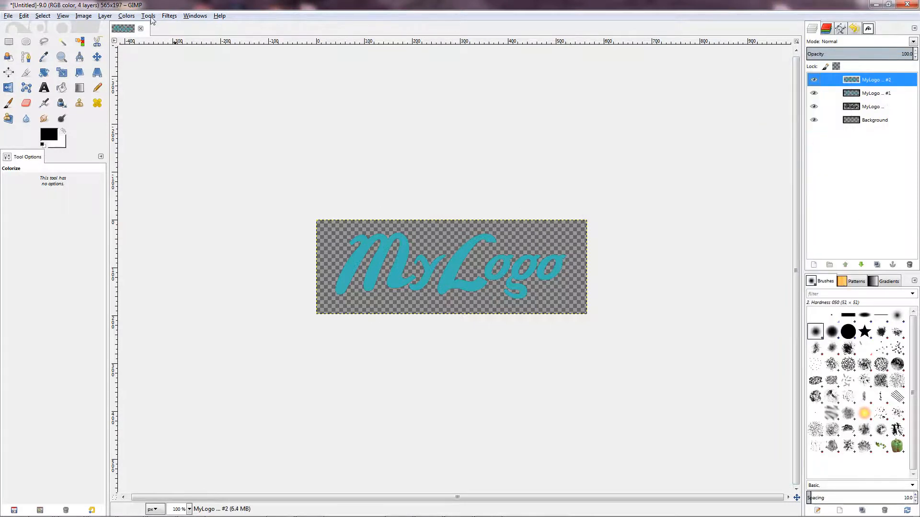
{"action": "left_click", "coordinate": [127, 16]}
{"action": "left_click", "coordinate": [151, 52]}
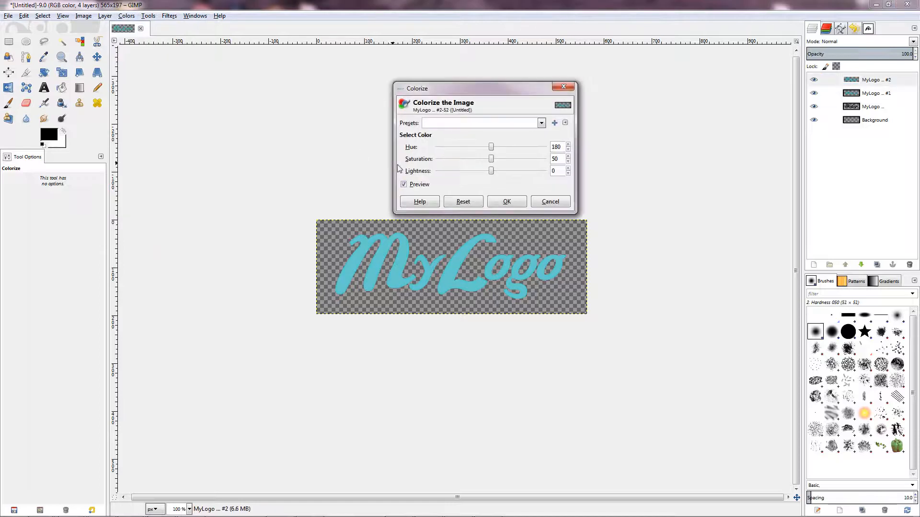
{"action": "left_click_drag", "start_coordinate": [491, 147], "coordinate": [508, 171]}
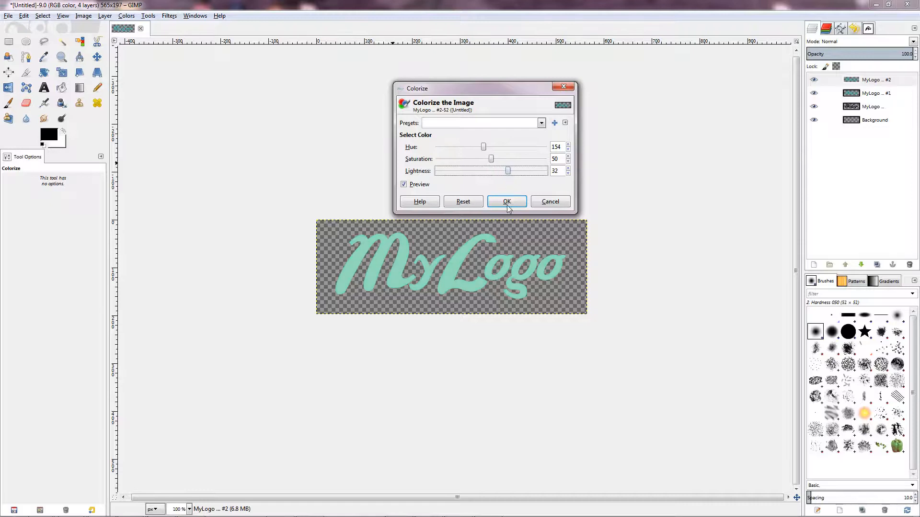
{"action": "left_click_drag", "start_coordinate": [498, 90], "coordinate": [424, 101]}
{"action": "left_click", "coordinate": [431, 212]}
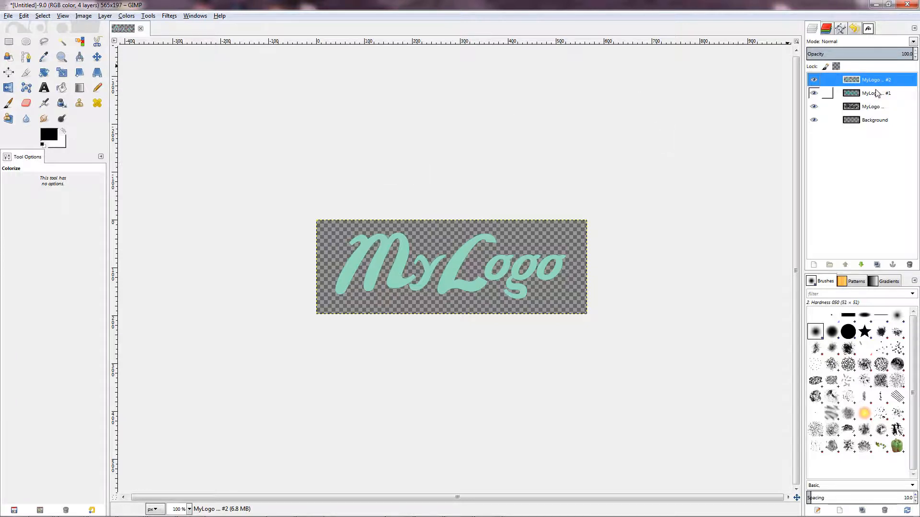
Add a white (full opacity) mask to the uppermost logo layer and apply a linear black-to-white gradient from the text's bottom to its top.
{"action": "left_click", "coordinate": [107, 17]}
{"action": "mouse_move", "coordinate": [153, 109]}
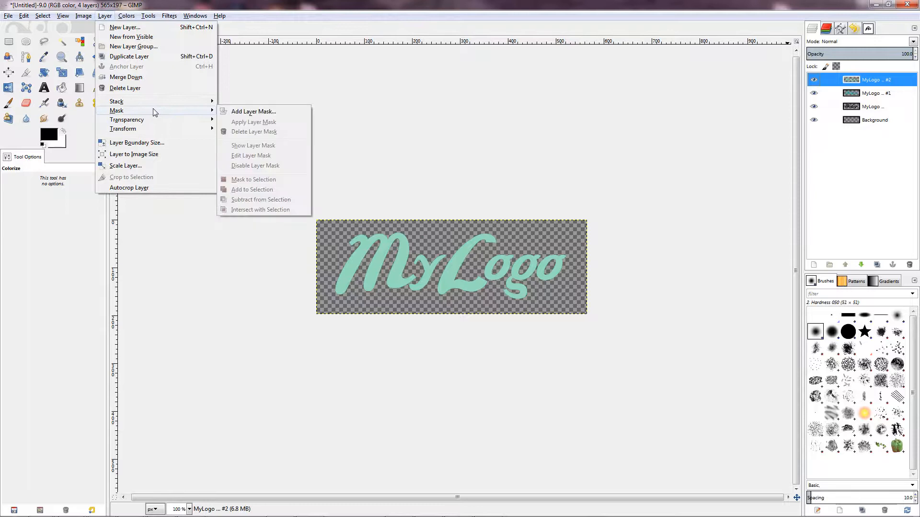
{"action": "left_click", "coordinate": [252, 112]}
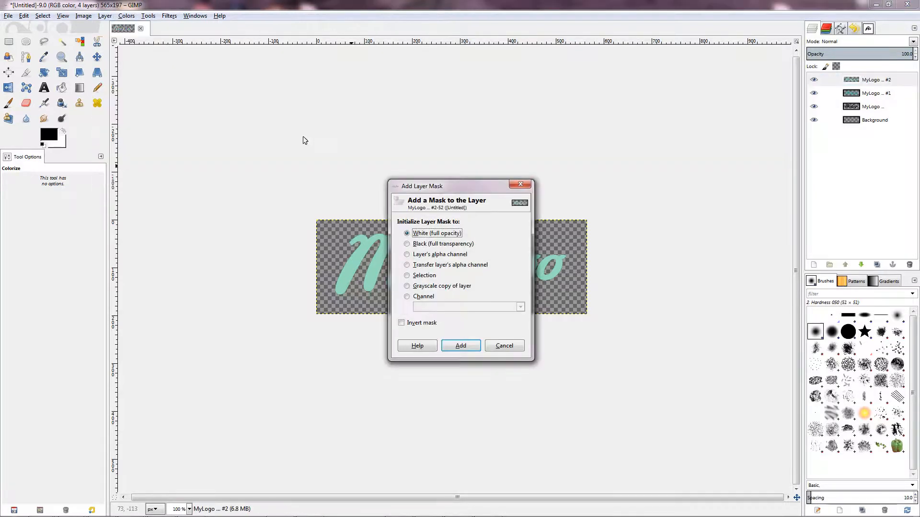
{"action": "left_click", "coordinate": [461, 347]}
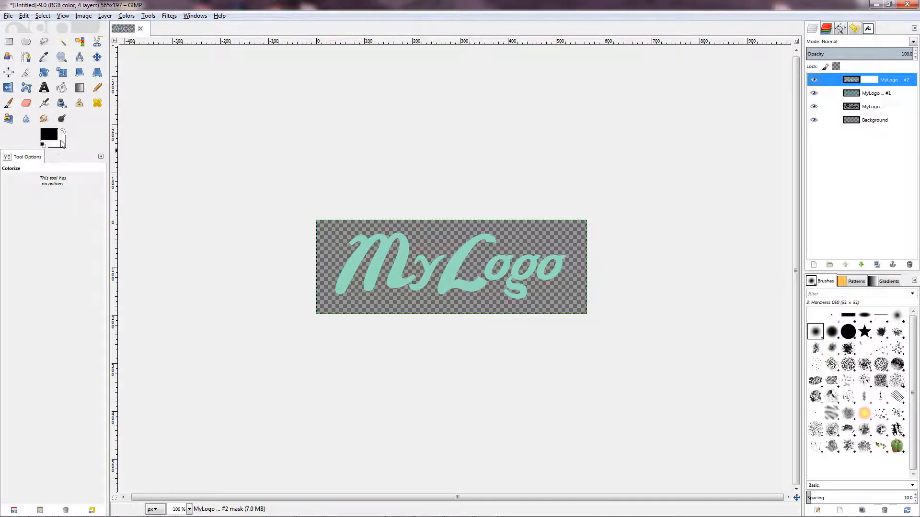
{"action": "left_click", "coordinate": [77, 90]}
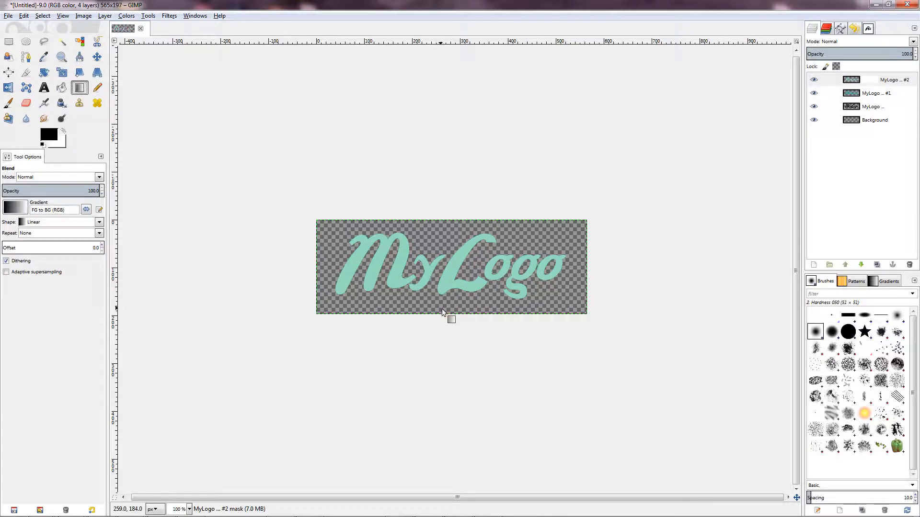
{"action": "left_click_drag", "start_coordinate": [441, 309], "coordinate": [444, 230]}
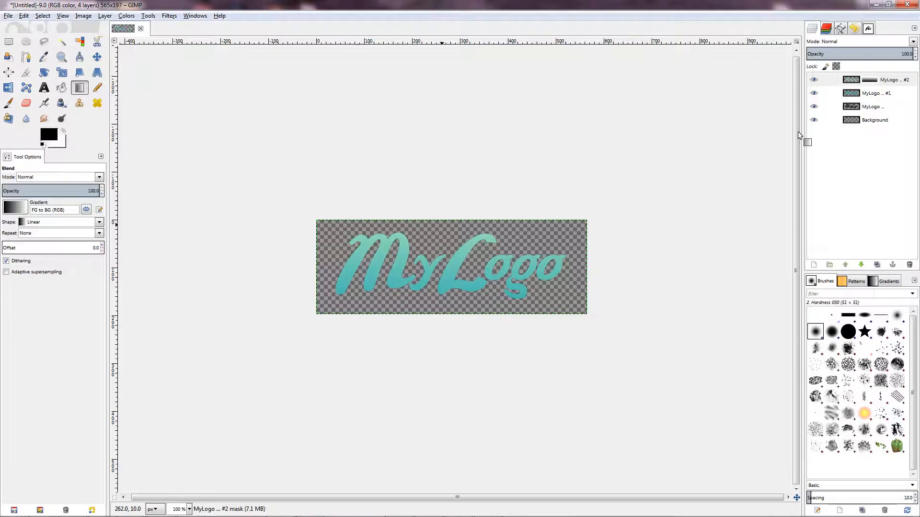
{"action": "left_click_drag", "start_coordinate": [875, 89], "coordinate": [530, 238]}
{"action": "left_click_drag", "start_coordinate": [472, 240], "coordinate": [832, 95]}
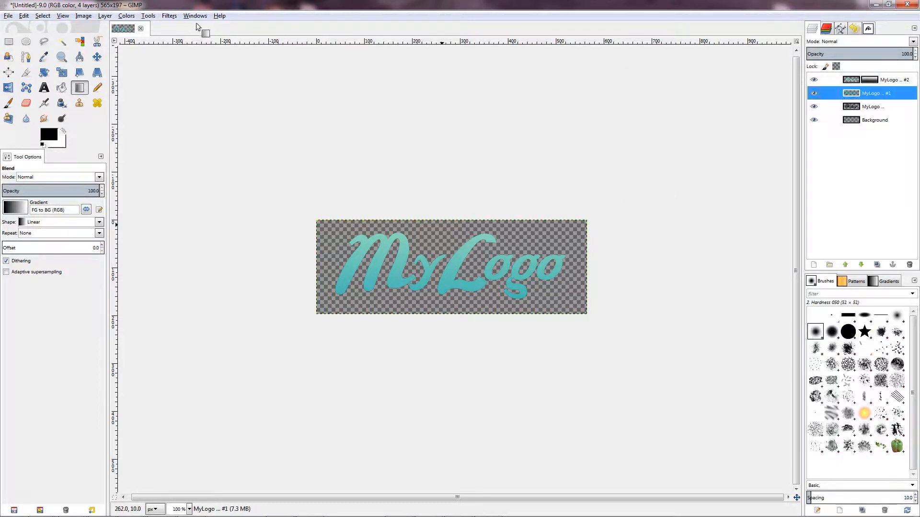
{"action": "left_click", "coordinate": [132, 18]}
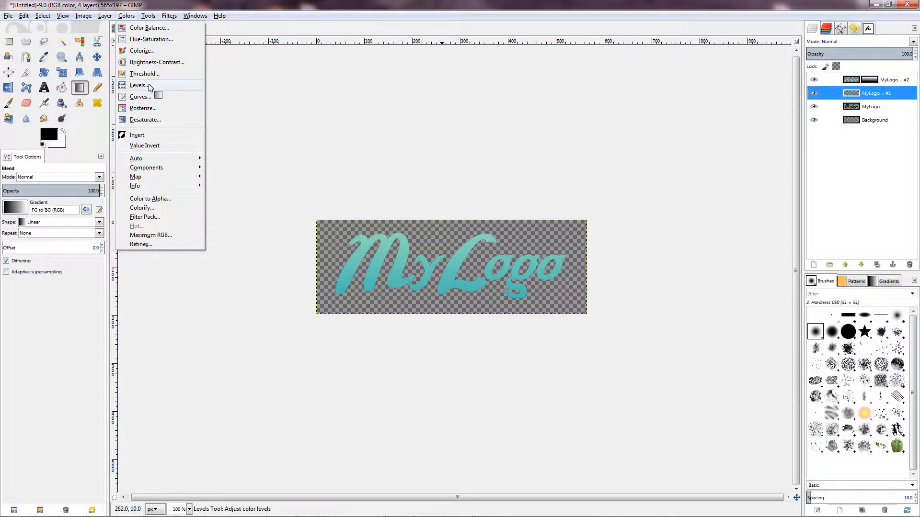
{"action": "left_click", "coordinate": [150, 86]}
{"action": "left_click_drag", "start_coordinate": [153, 120], "coordinate": [173, 118]}
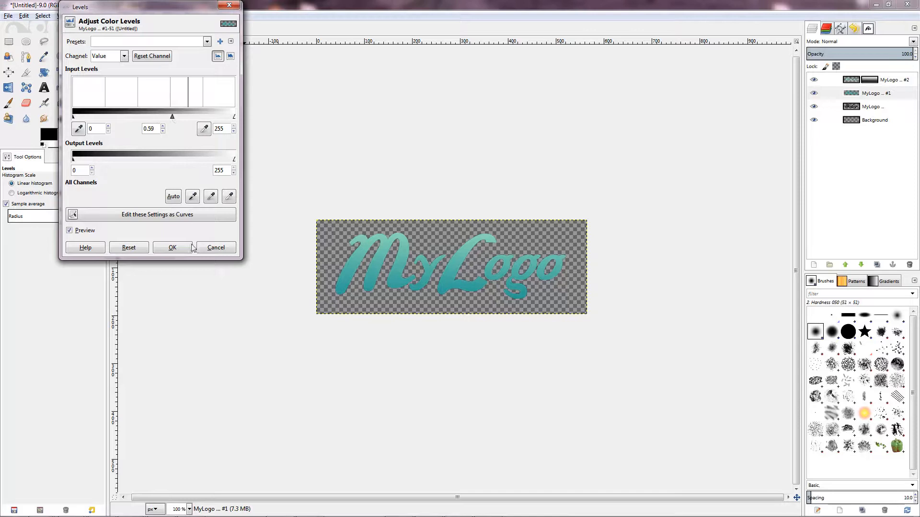
{"action": "left_click_drag", "start_coordinate": [191, 229], "coordinate": [281, 306]}
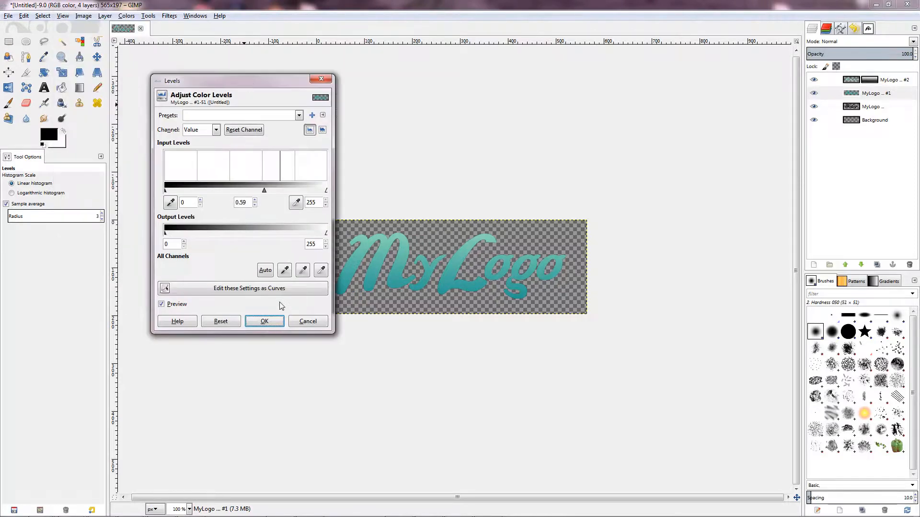
{"action": "left_click_drag", "start_coordinate": [319, 83], "coordinate": [564, 59]}
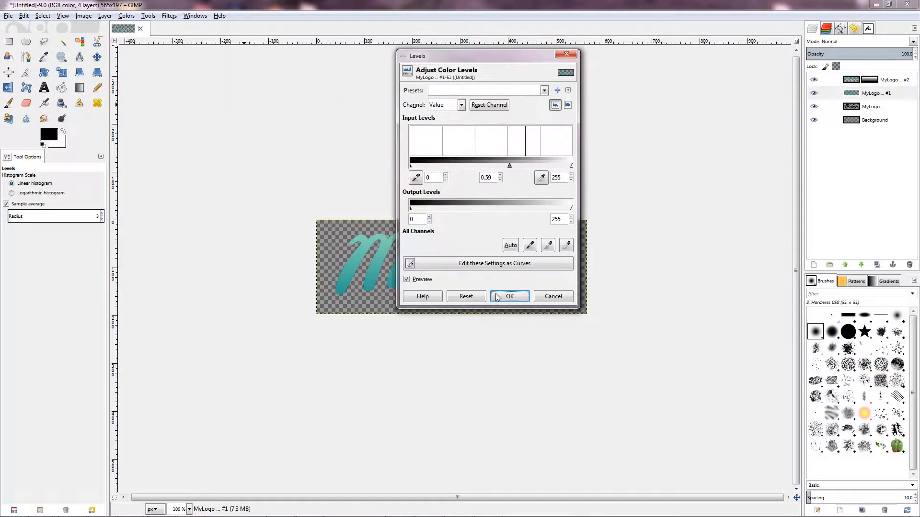
{"action": "left_click_drag", "start_coordinate": [488, 58], "coordinate": [288, 86]}
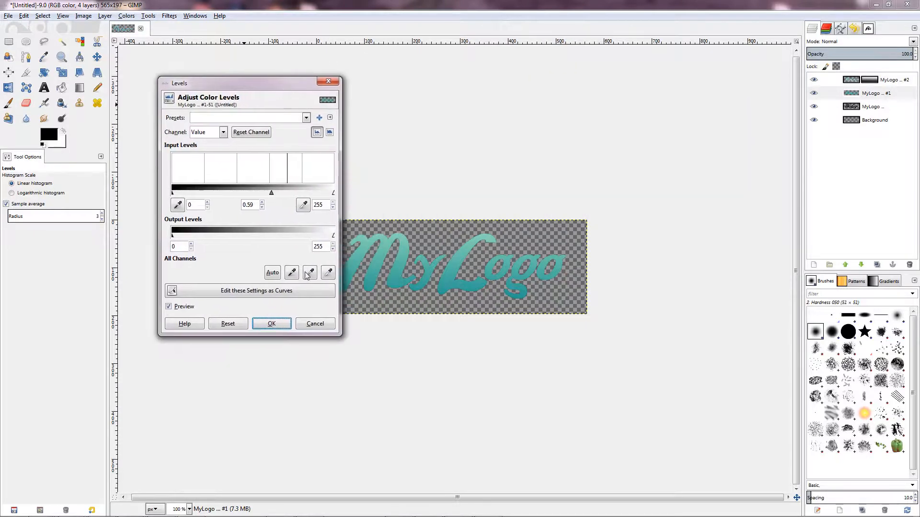
{"action": "left_click", "coordinate": [337, 84]}
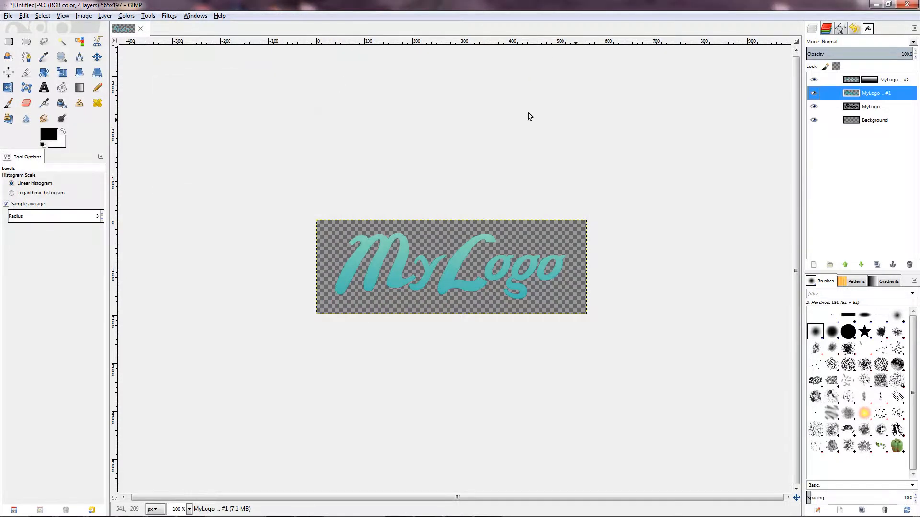
Apply the basic Blur filter to the original black MyLogo text layer beneath the colorized copies.
{"action": "left_click", "coordinate": [865, 106]}
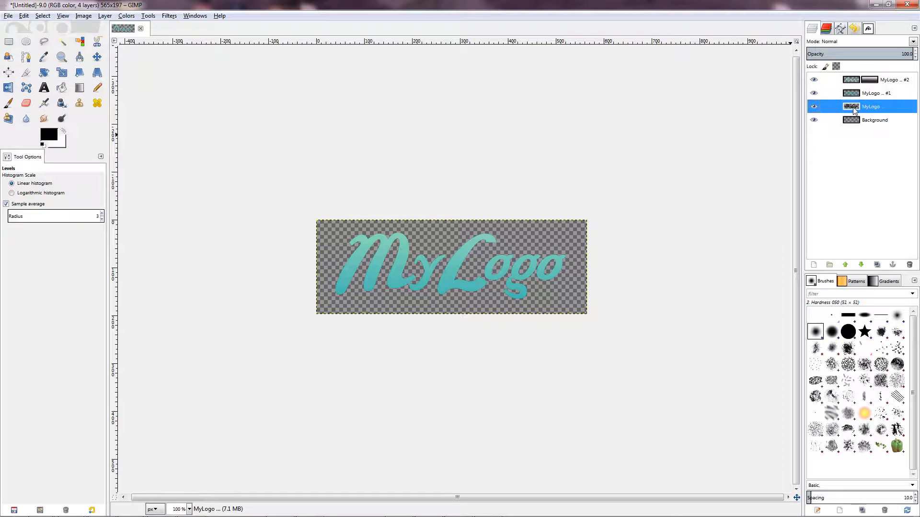
{"action": "left_click", "coordinate": [168, 18]}
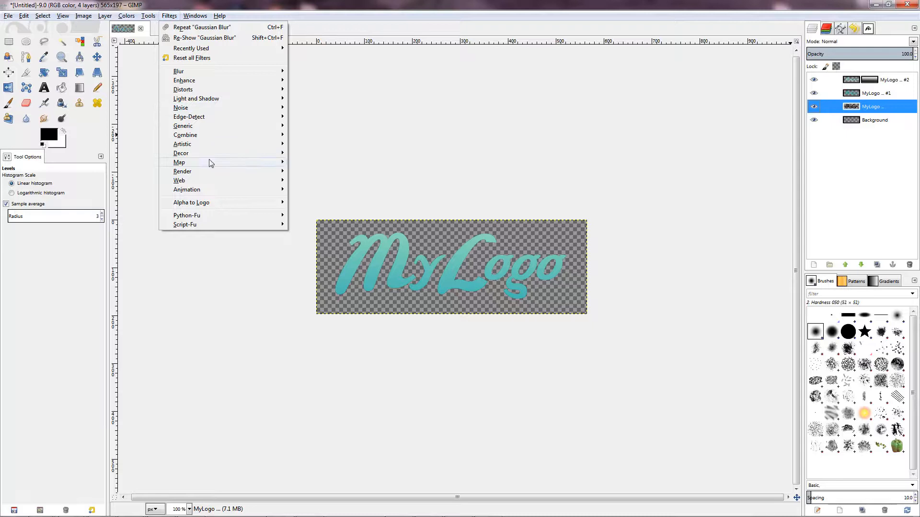
{"action": "mouse_move", "coordinate": [211, 73]}
{"action": "left_click", "coordinate": [352, 72]}
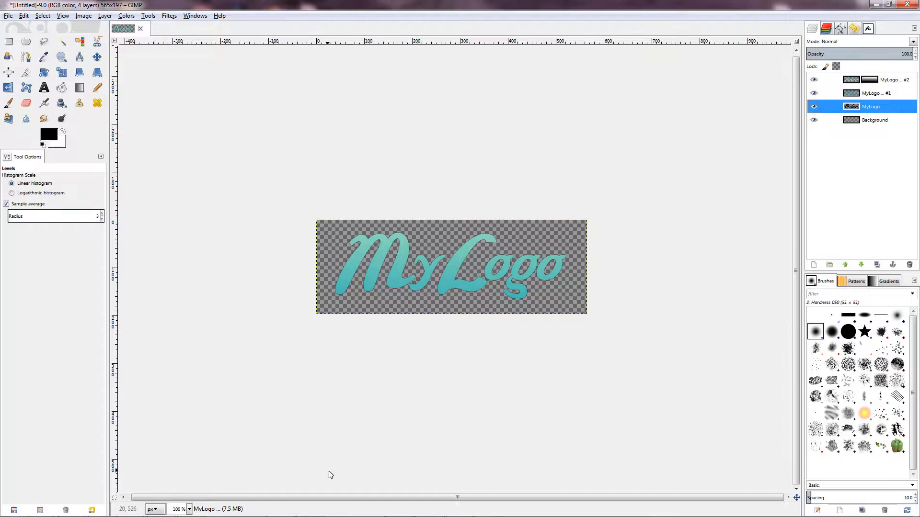
{"action": "mouse_move", "coordinate": [356, 516]}
{"action": "left_click", "coordinate": [285, 508]}
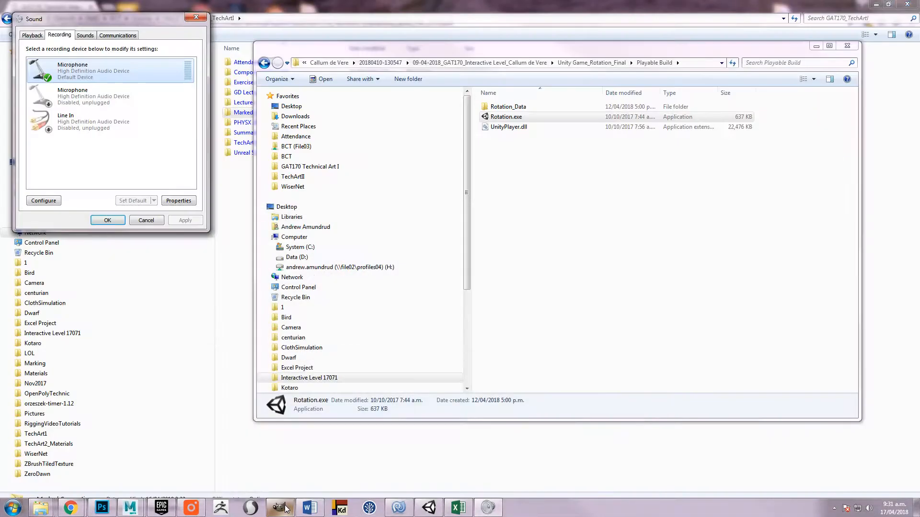
{"action": "left_click", "coordinate": [286, 509]}
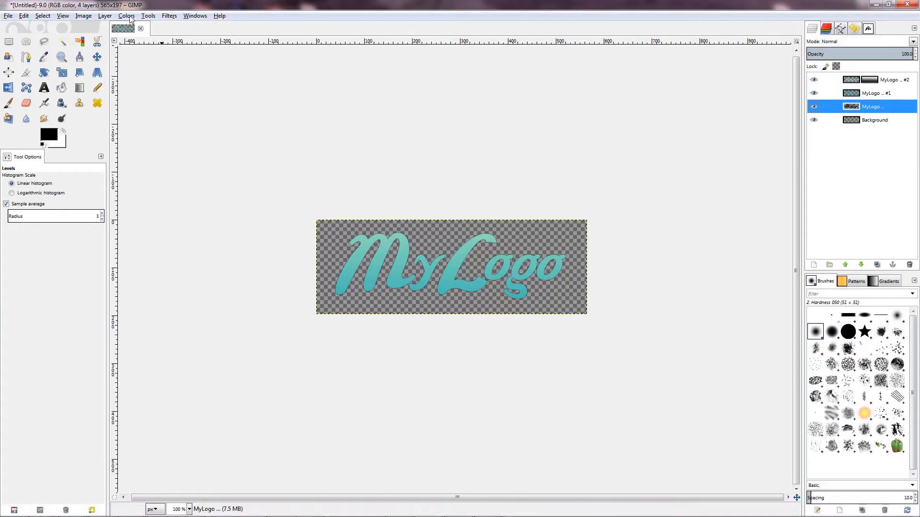
Apply a Gaussian Blur of 5 px horizontally and vertically with the RLE method to the black MyLogo text layer.
{"action": "left_click", "coordinate": [170, 15]}
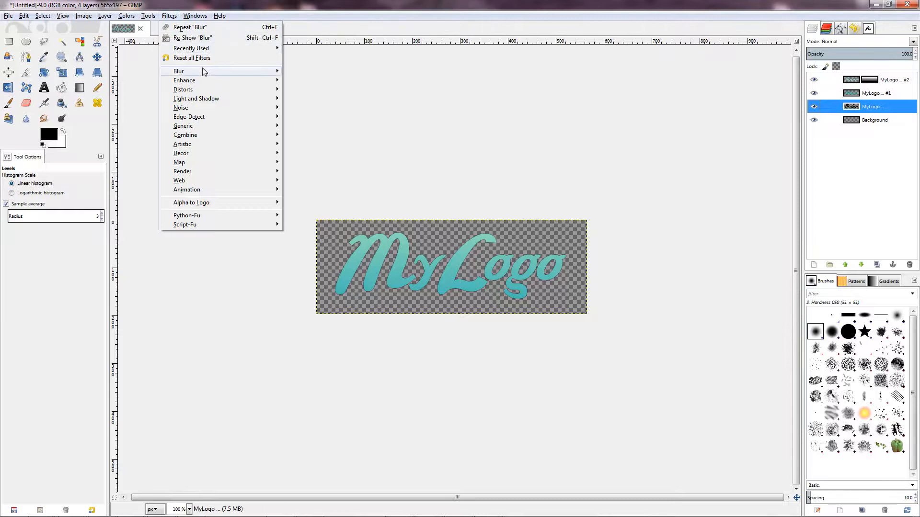
{"action": "left_click", "coordinate": [309, 86]}
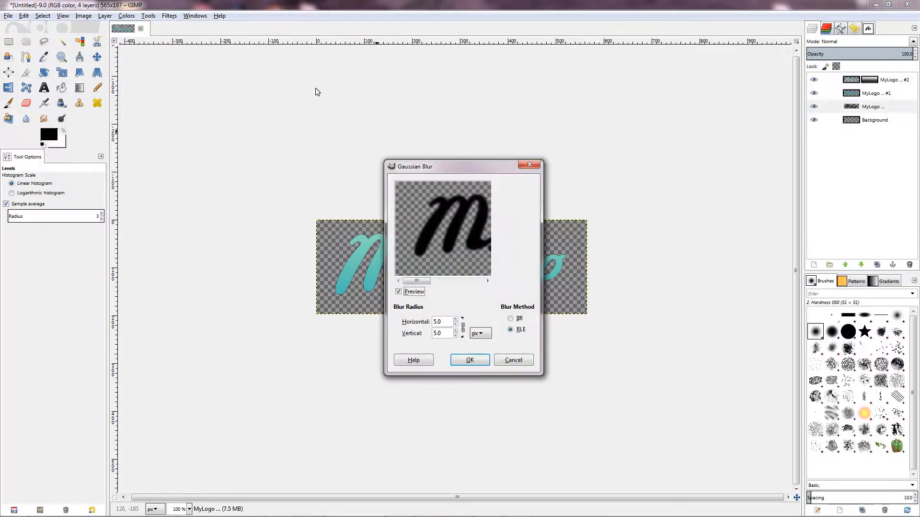
{"action": "left_click", "coordinate": [470, 361]}
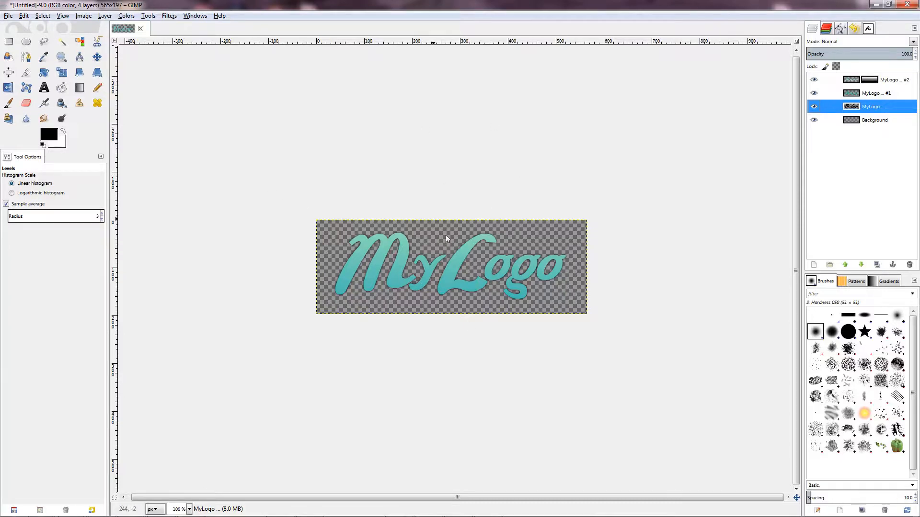
Crop the image tightly around the logo text to about 508 × 156 px.
{"action": "left_click", "coordinate": [26, 72]}
{"action": "left_click", "coordinate": [329, 229]}
{"action": "left_click_drag", "start_coordinate": [330, 228], "coordinate": [573, 306]}
{"action": "key", "text": "Return"}
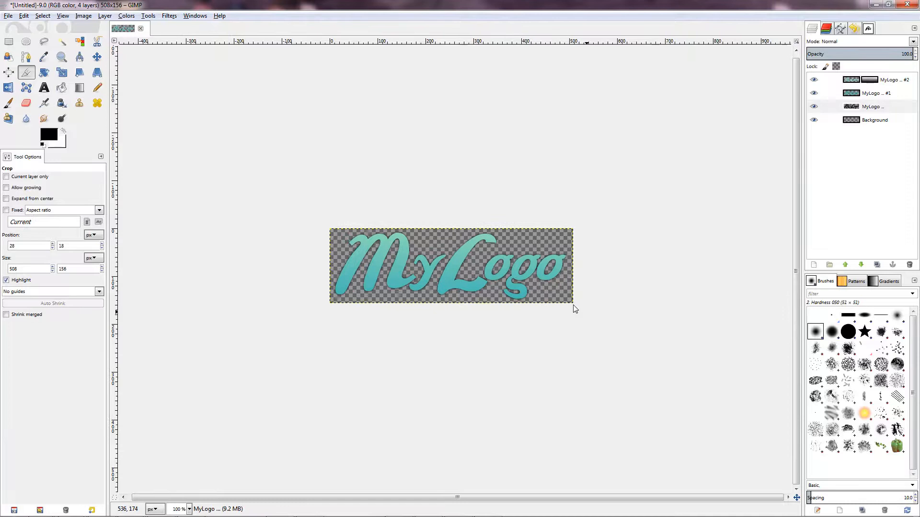
Export the logo to the Desktop as MyLogo.png with the default PNG options, replacing the existing file.
{"action": "left_click", "coordinate": [9, 15]}
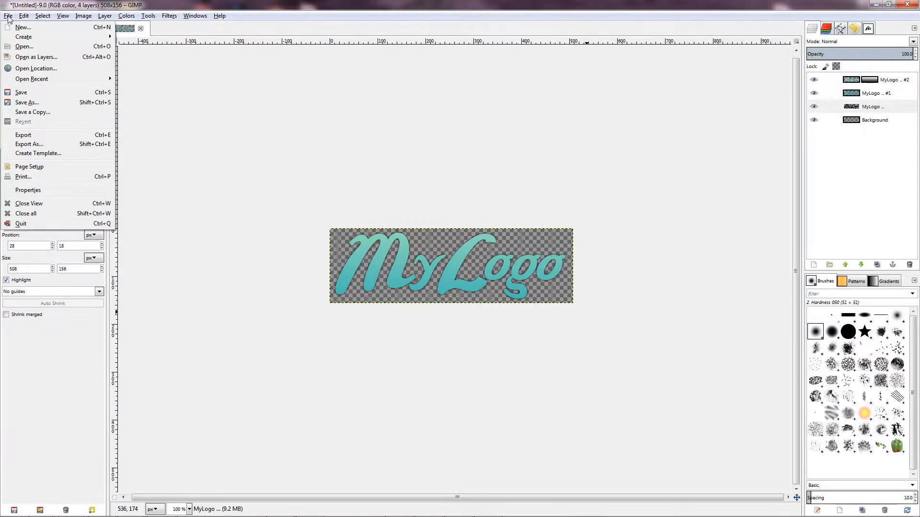
{"action": "left_click", "coordinate": [65, 146]}
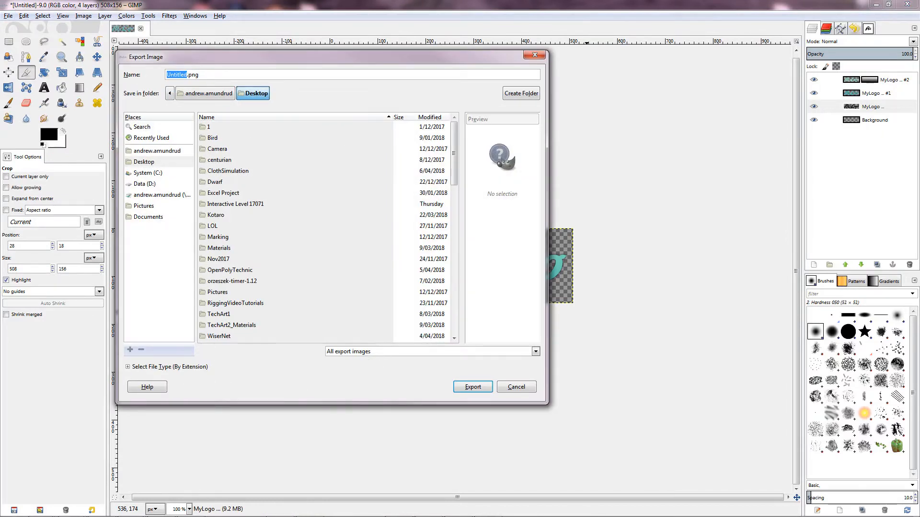
{"action": "left_click", "coordinate": [152, 164]}
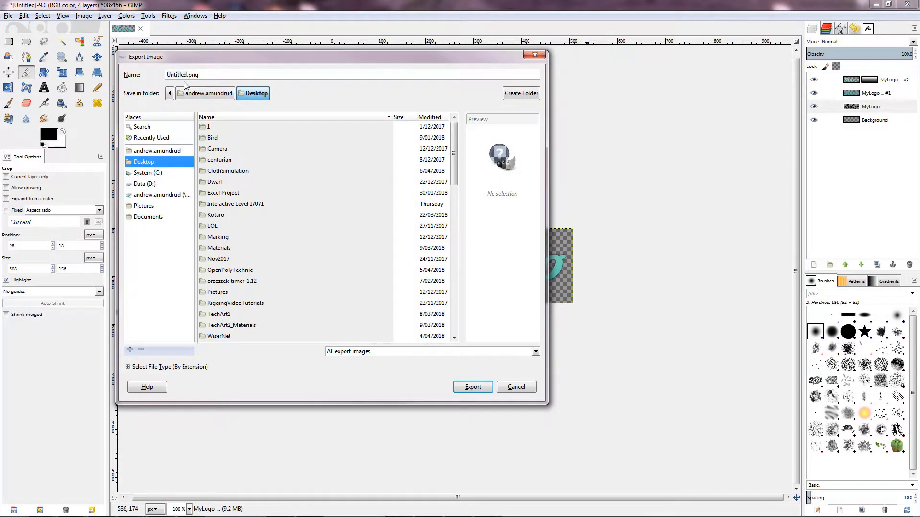
{"action": "left_click", "coordinate": [182, 75]}
{"action": "left_click_drag", "start_coordinate": [170, 75], "coordinate": [184, 74]}
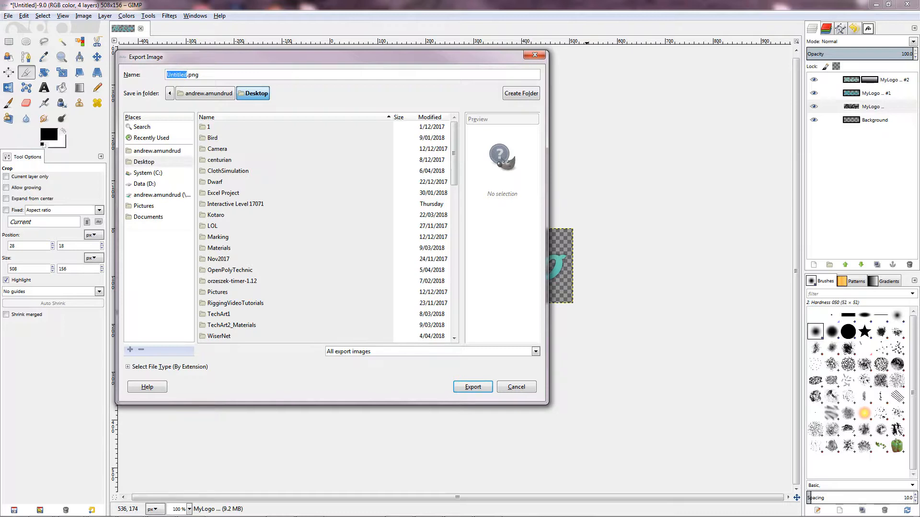
{"action": "type", "text": "MyLogo"}
{"action": "left_click_drag", "start_coordinate": [421, 60], "coordinate": [508, 34]}
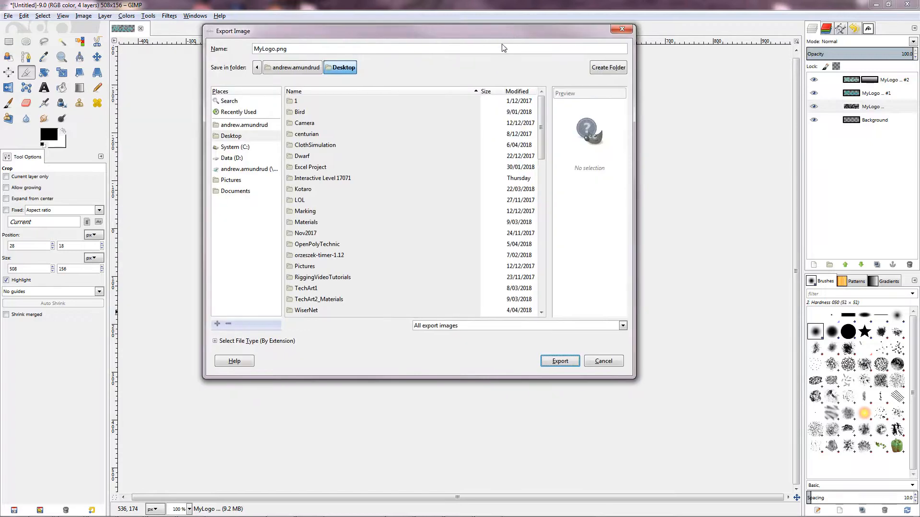
{"action": "left_click", "coordinate": [558, 361]}
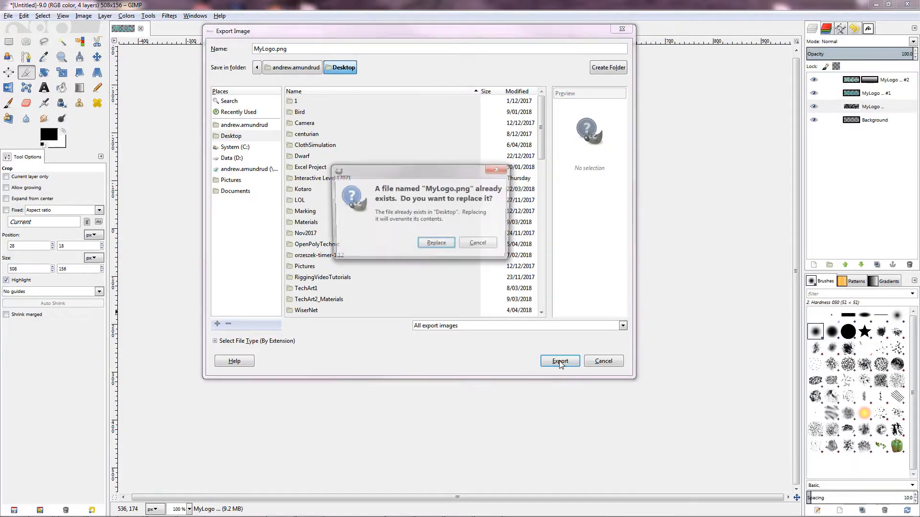
{"action": "left_click", "coordinate": [437, 245]}
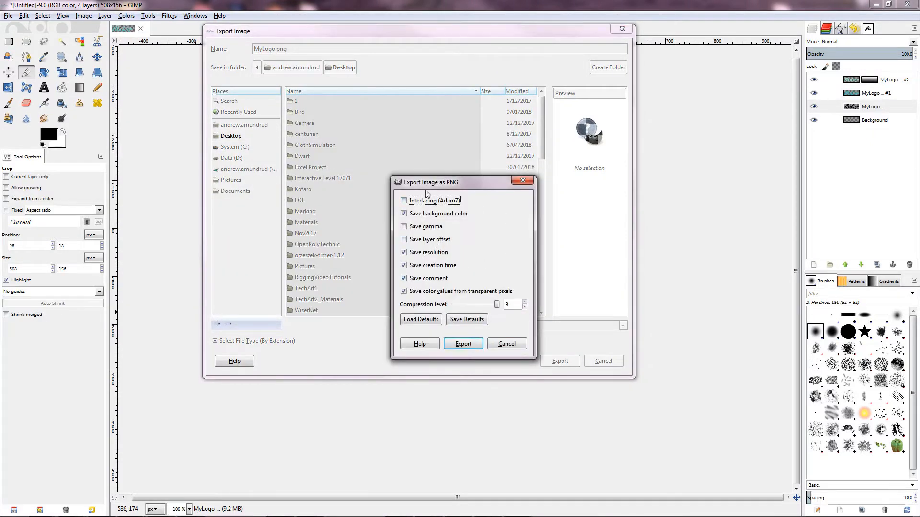
{"action": "left_click", "coordinate": [464, 344]}
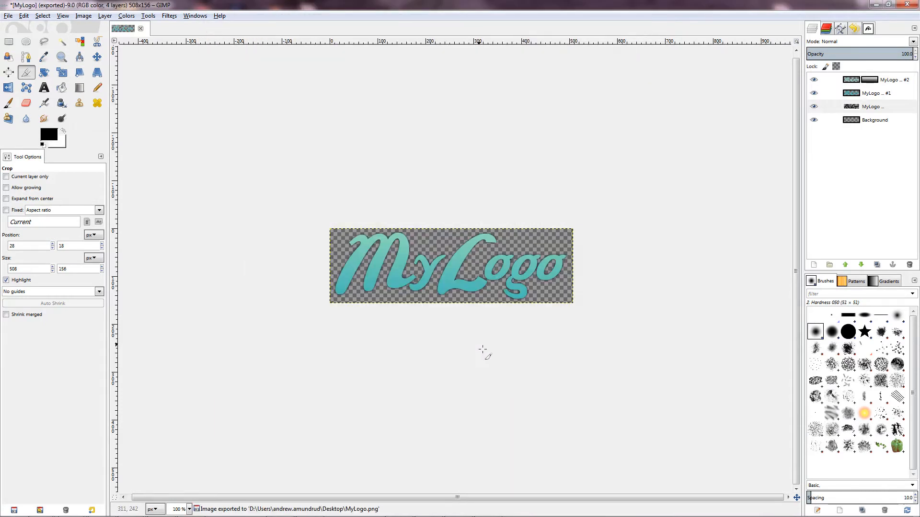